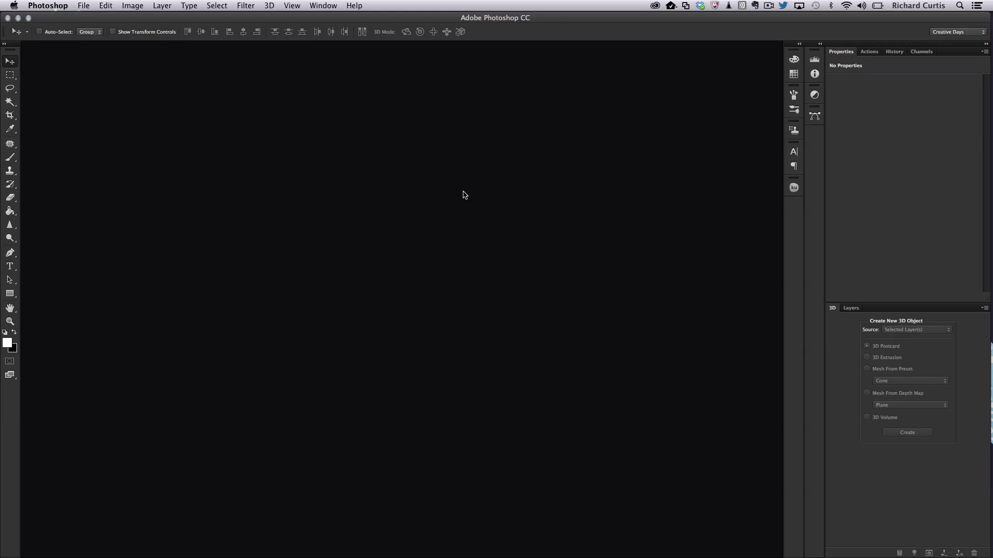
Open the recent tree_toy.stl model as a new 3D document named tree_toy.
left_click(83, 5)
mouse_move(123, 70)
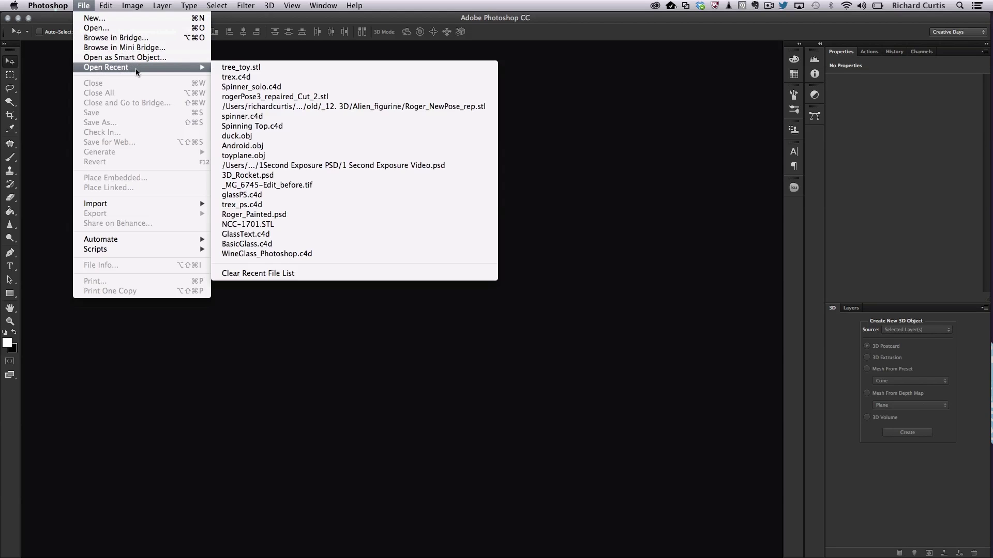
left_click(236, 68)
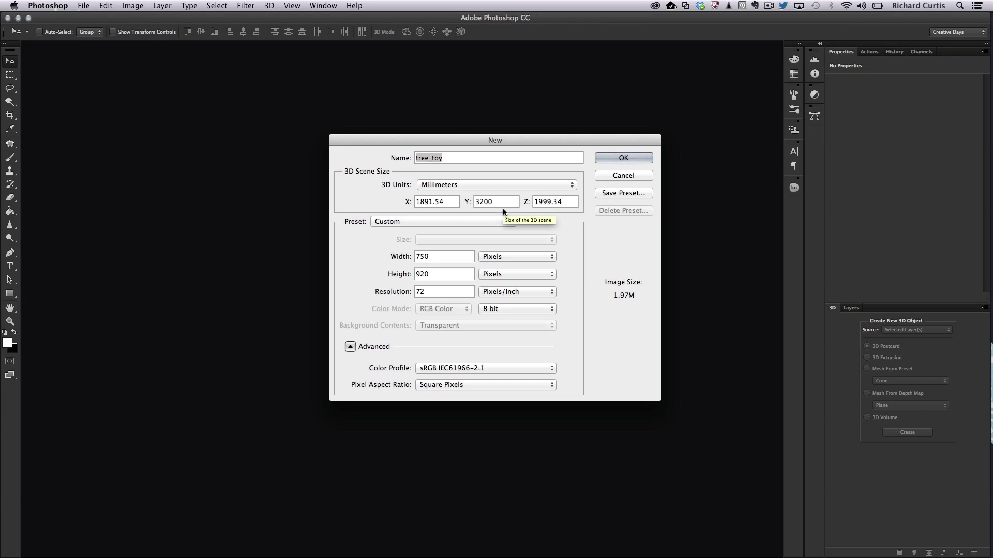
left_click(617, 156)
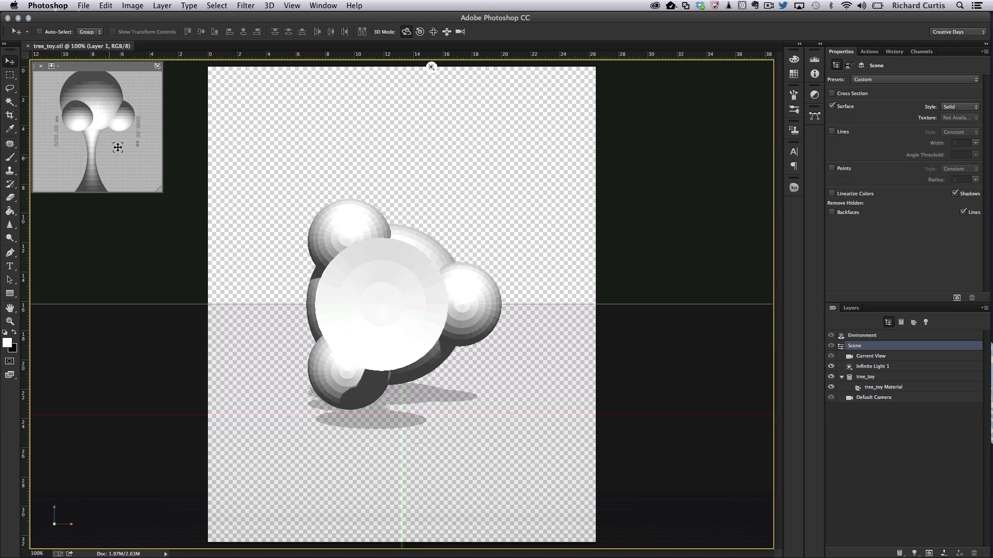
Leave the secondary view's camera unchanged and bring the tree's front view into the main canvas.
left_click(52, 66)
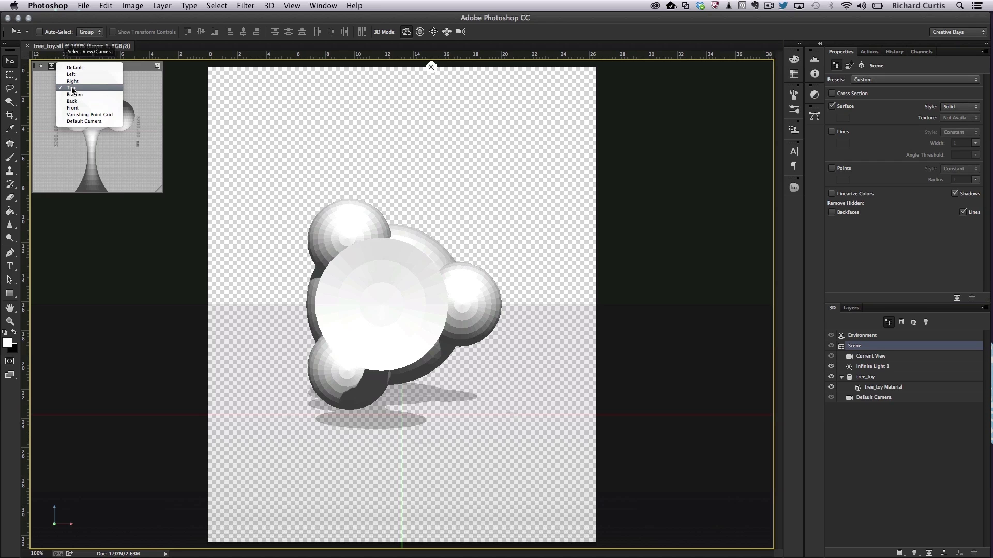
left_click(134, 70)
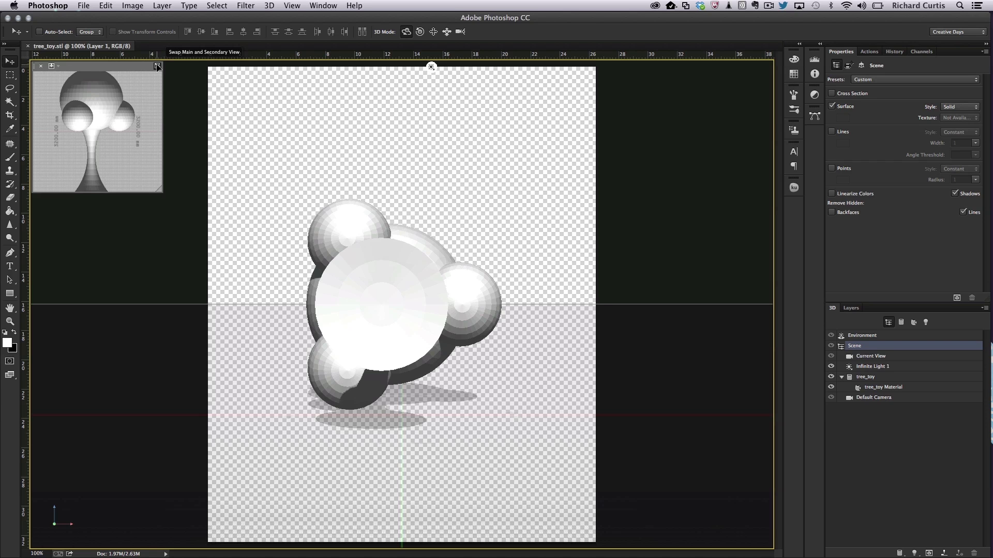
left_click(158, 66)
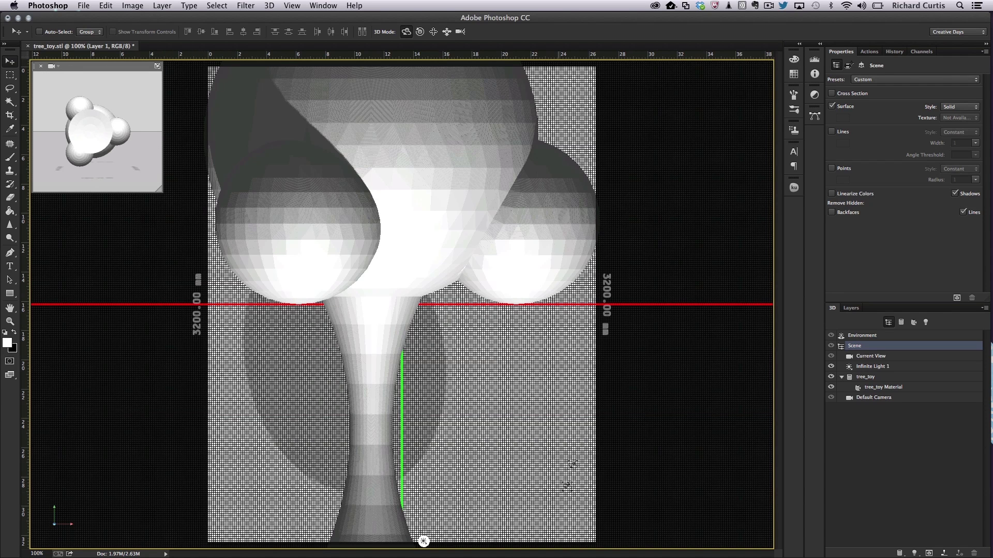
Select the tree_toy mesh and rotate it about the X axis so it stands upright.
left_click(437, 247)
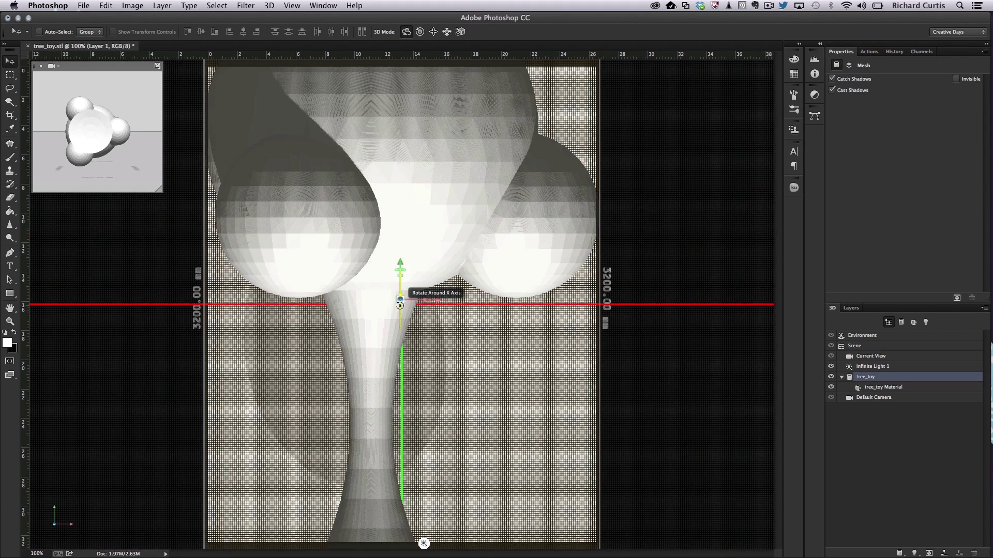
left_click_drag(399, 305, 410, 546)
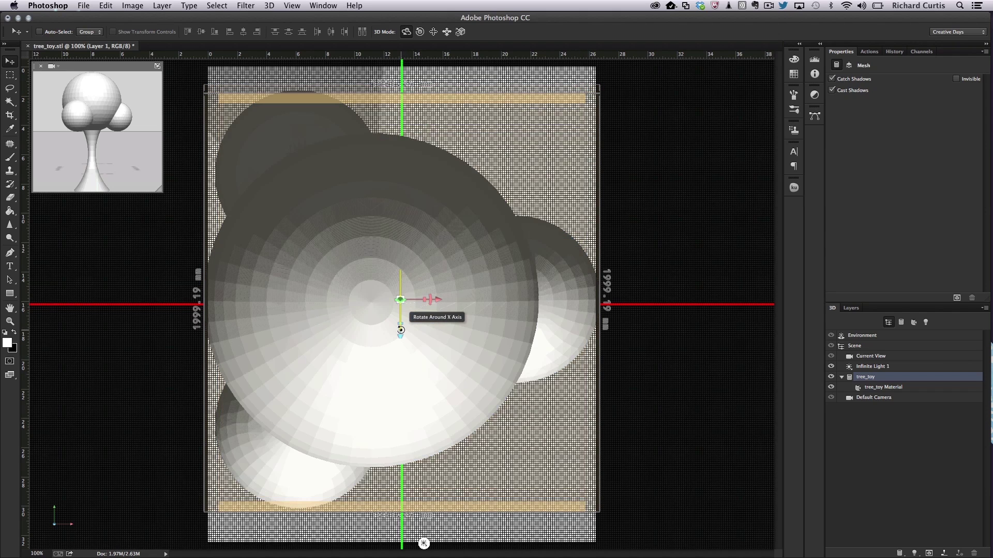
left_click_drag(400, 329, 400, 327)
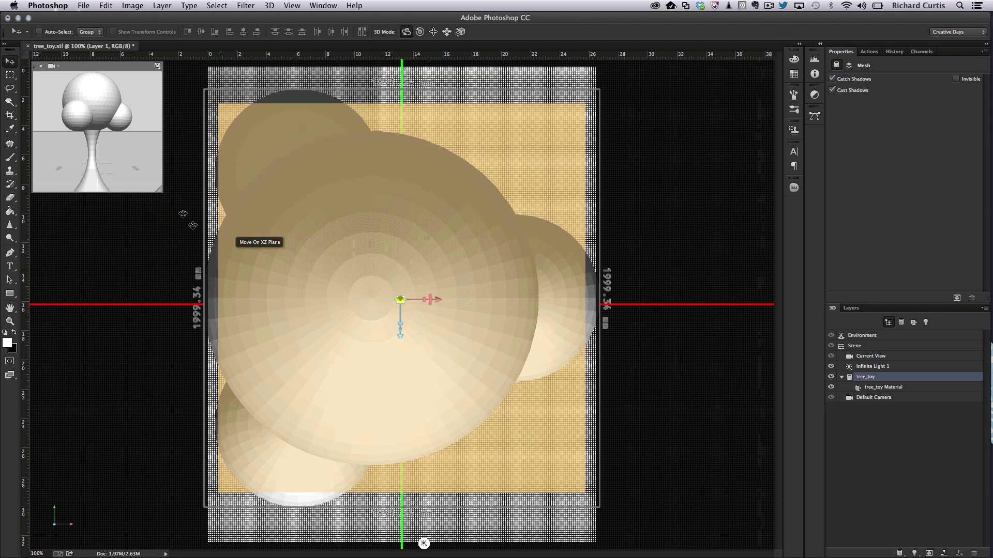
left_click(269, 6)
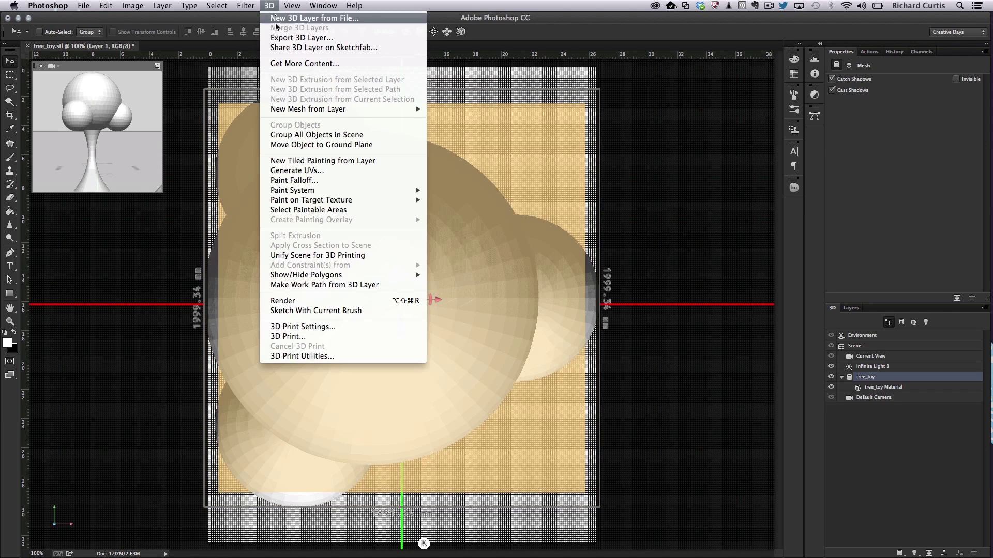
Move the tree onto the ground plane and show it from the Left in the main view.
left_click(303, 144)
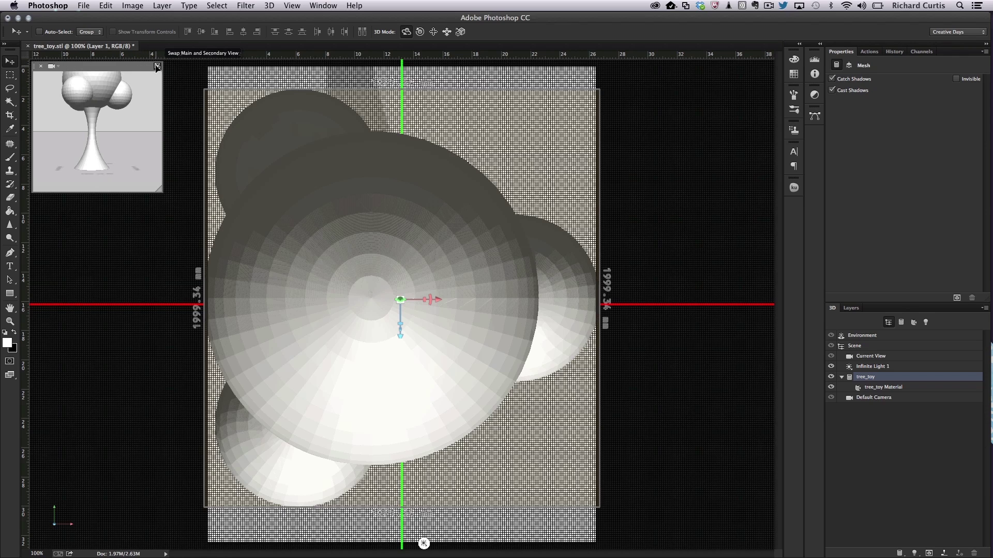
left_click(157, 67)
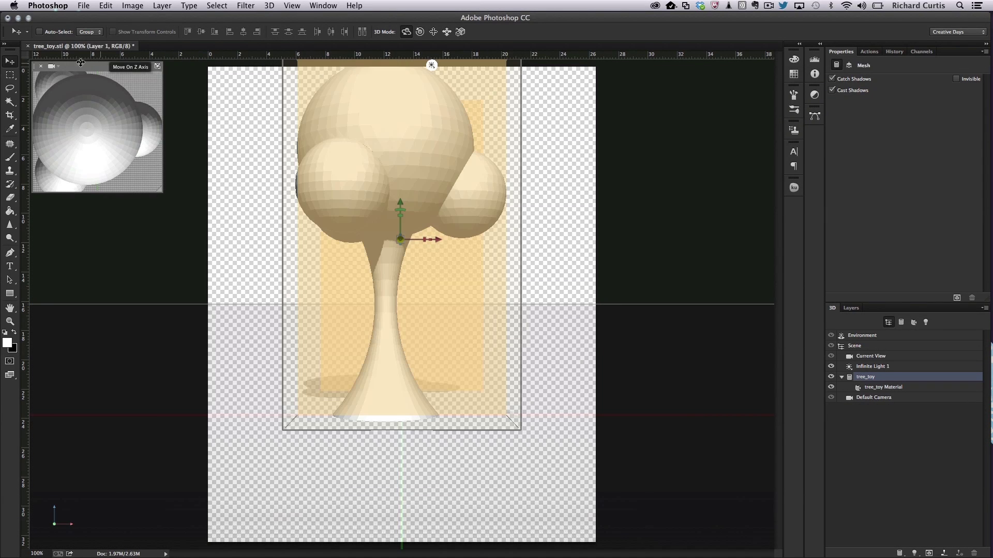
left_click(55, 67)
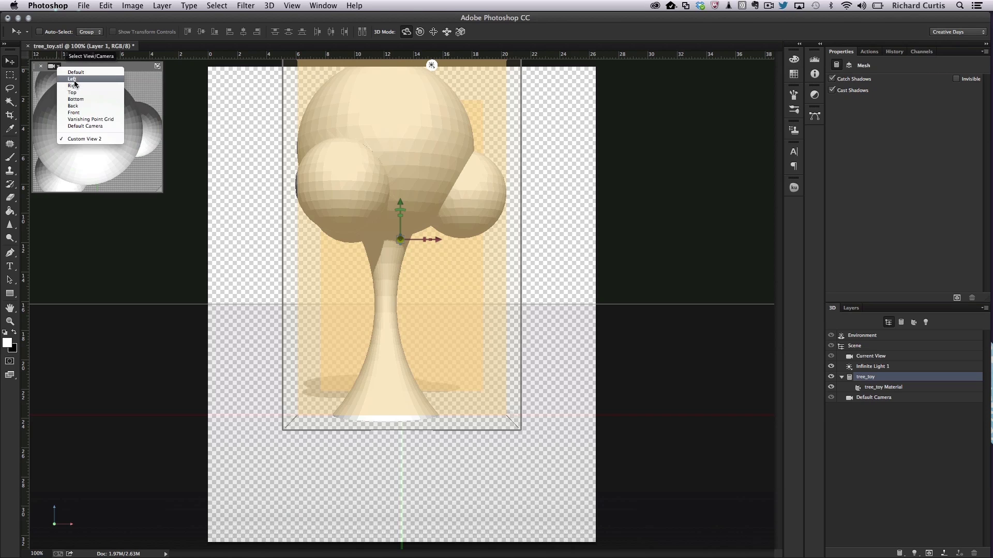
left_click(75, 83)
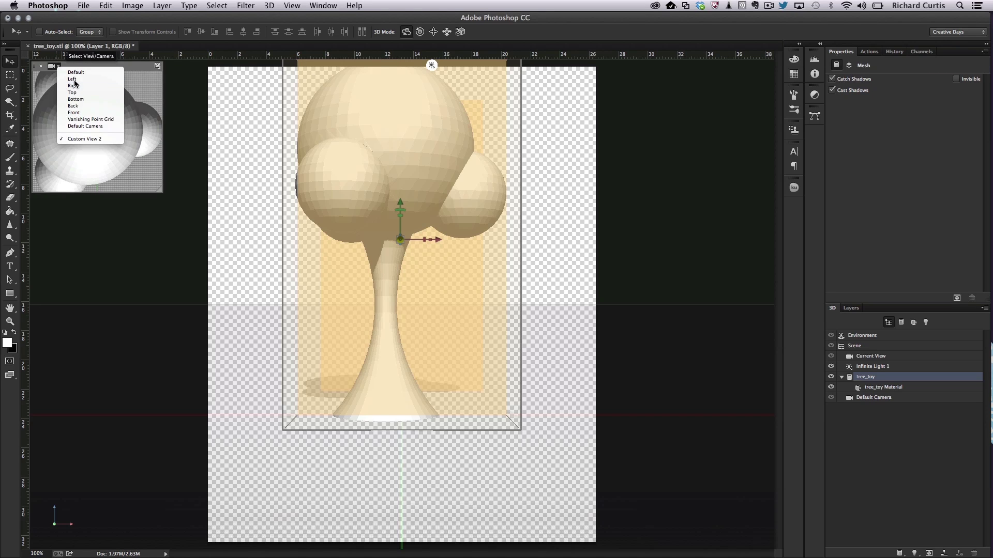
left_click(157, 67)
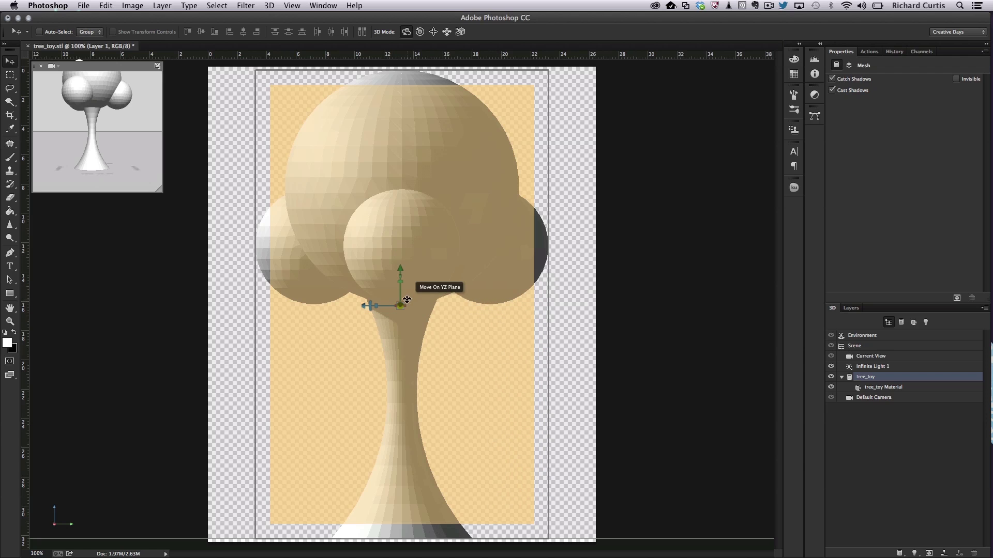
left_click(365, 304)
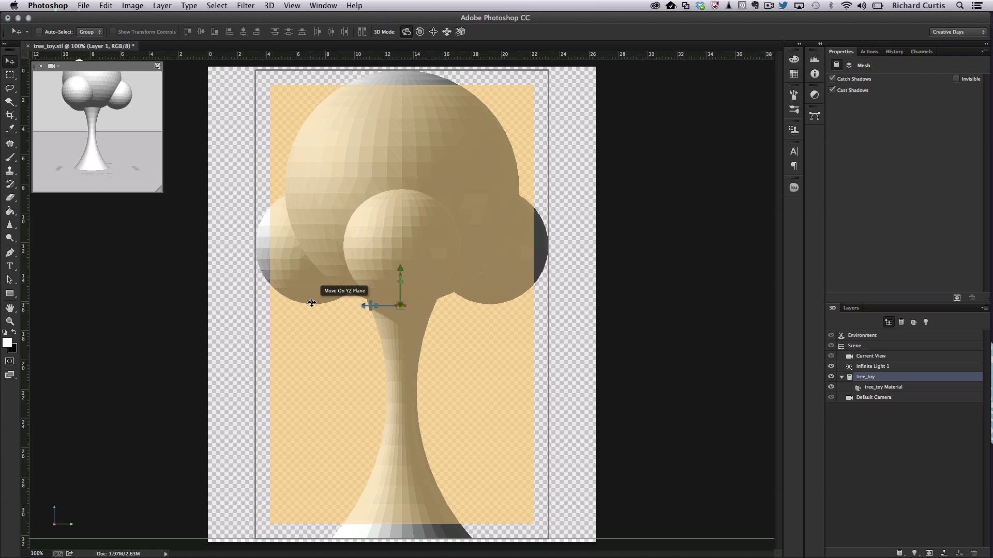
key("XF86AudioMute")
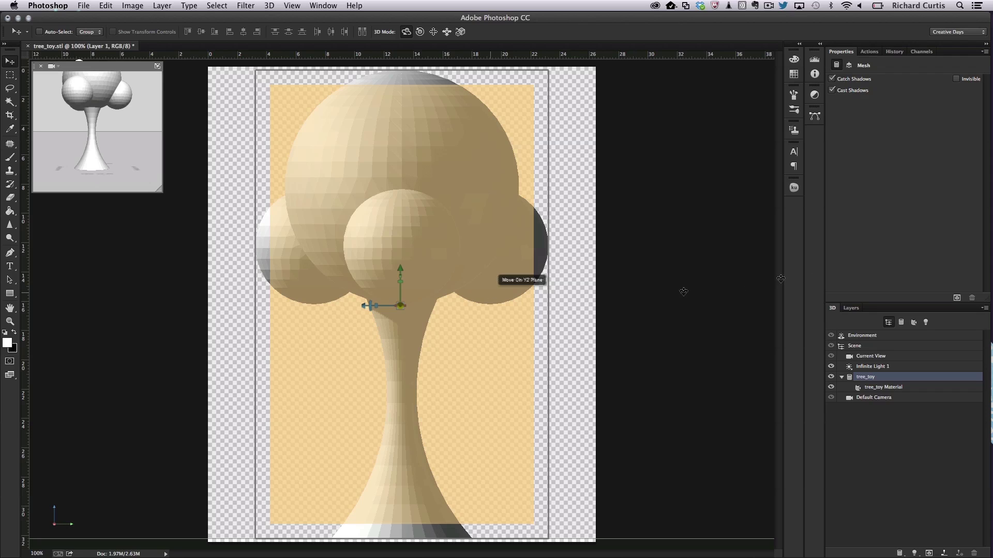
left_click(864, 346)
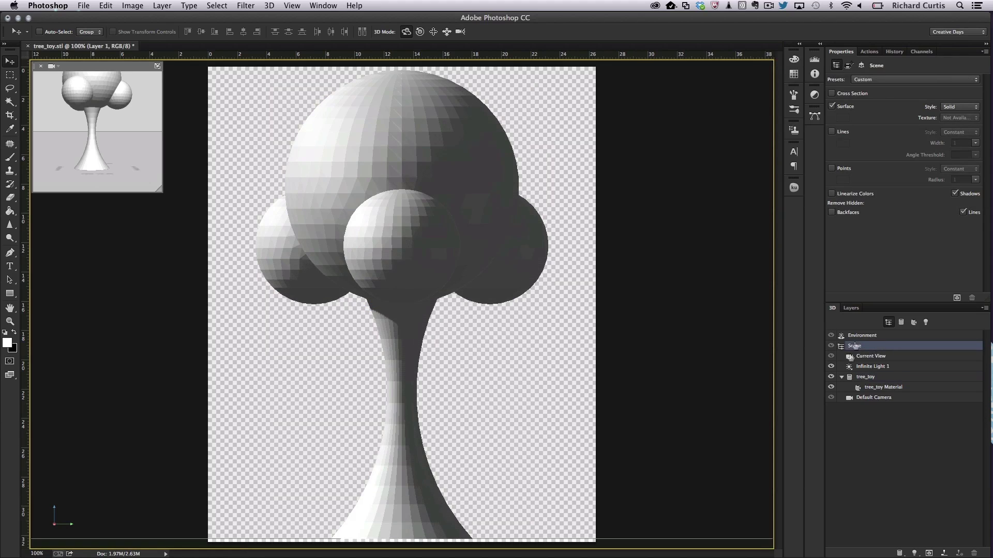
In 3D Print Settings, keep the 3D Systems Cube printer and set detail to Low (0.30mm).
left_click(849, 65)
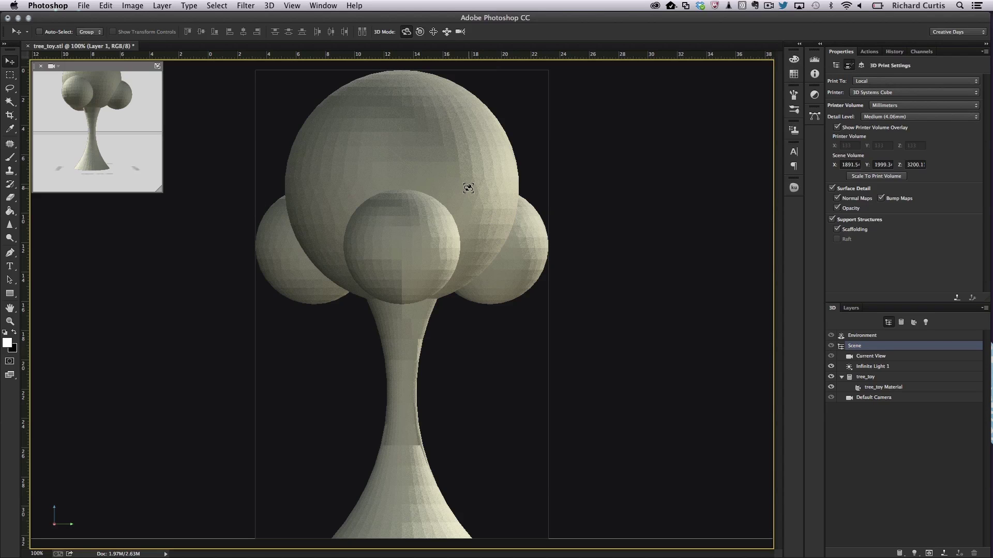
left_click(902, 93)
left_click(954, 173)
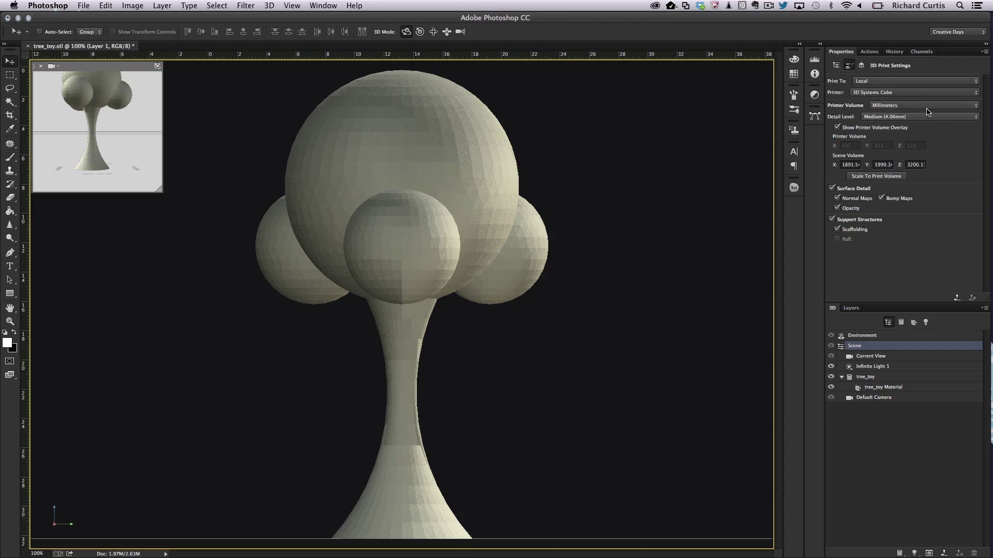
left_click(902, 117)
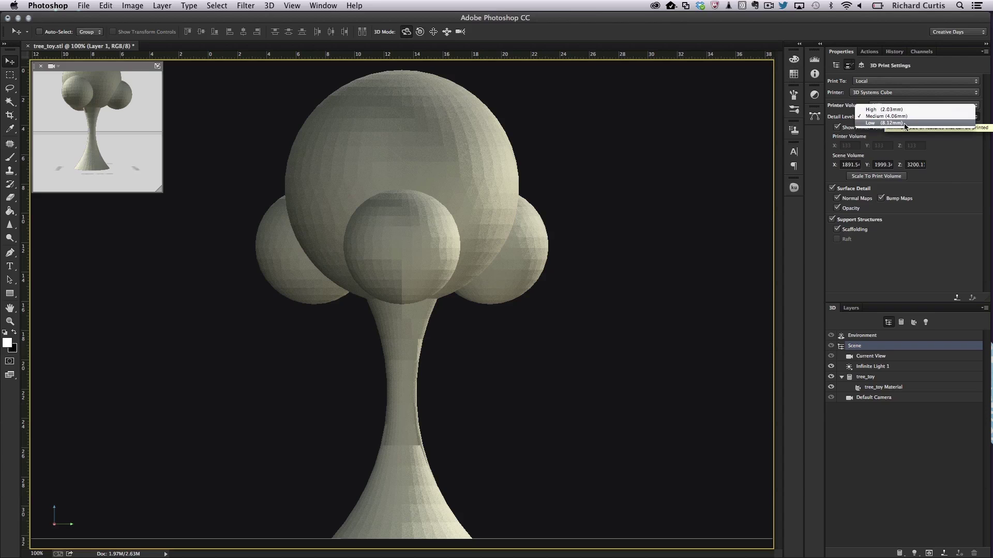
left_click(905, 124)
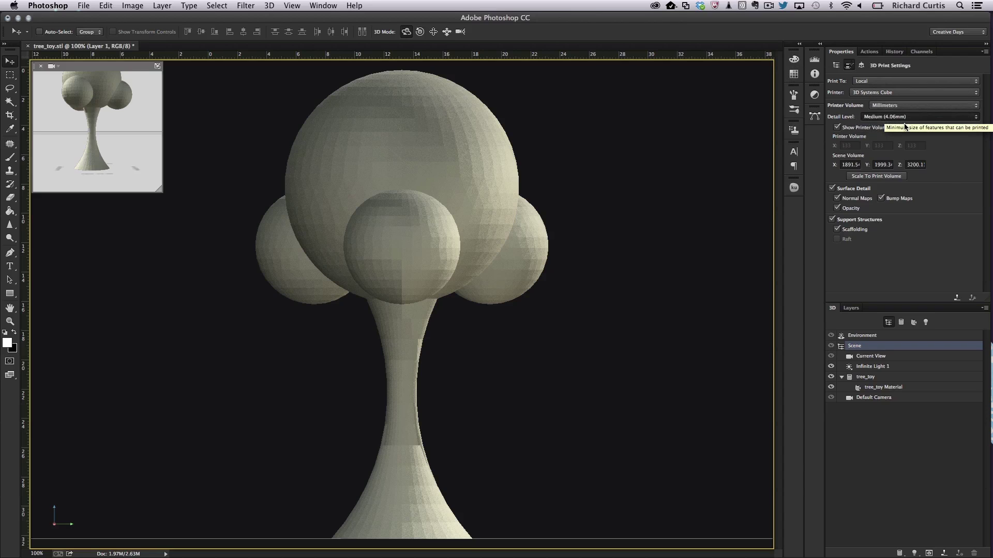
Scale the scene to the printer volume, then set Scene Volume Z to 110 mm.
left_click(873, 176)
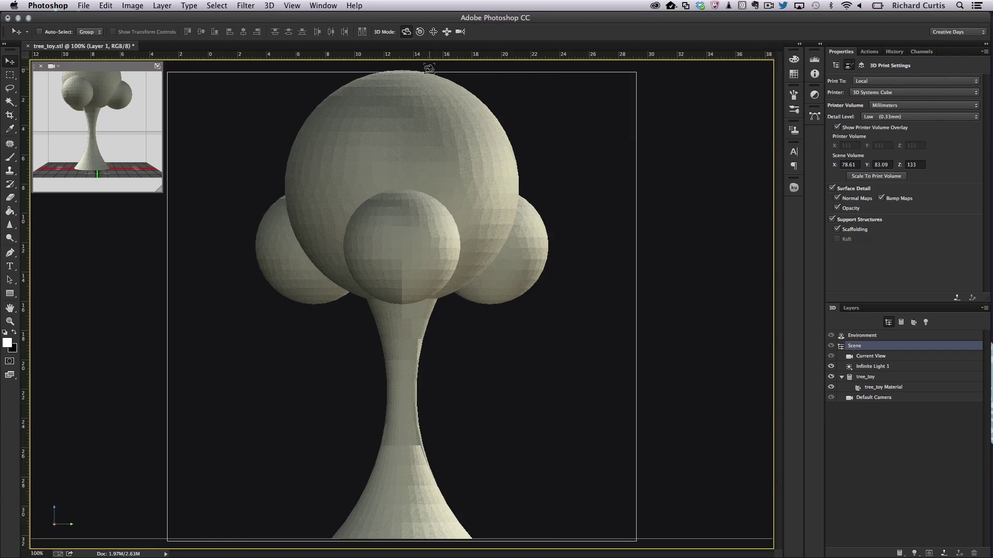
left_click(917, 164)
type("10")
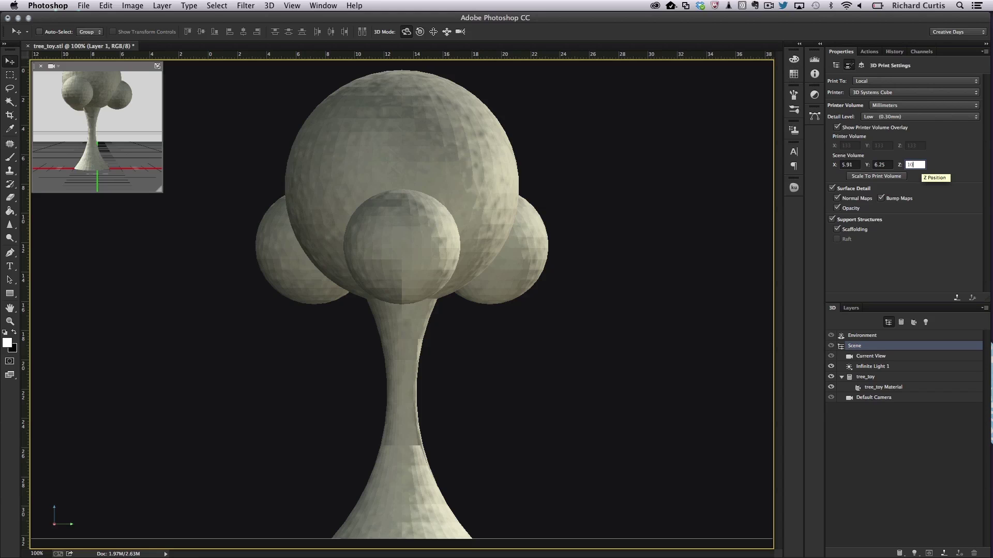
type("1")
key("Tab")
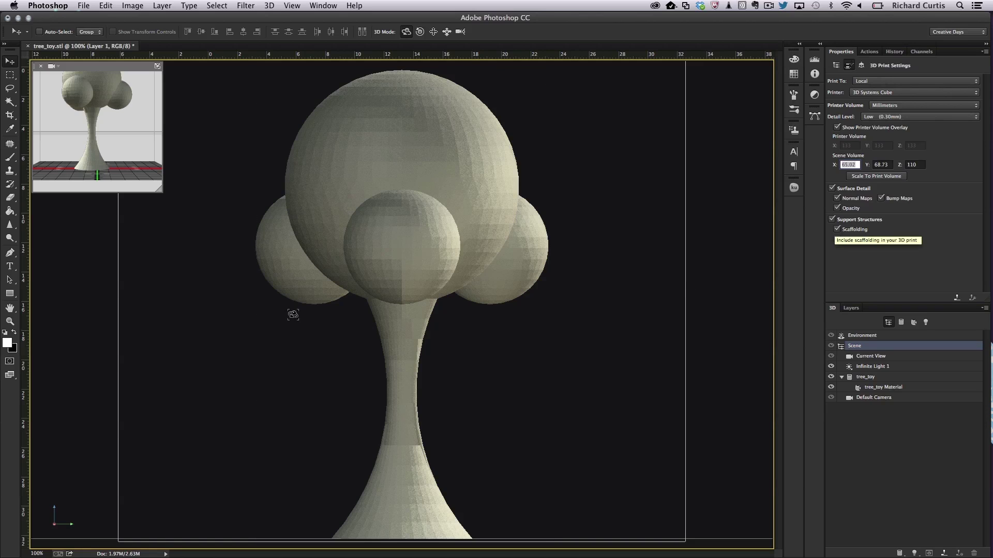
Preview the tree with scaffolding supports, orbit to a centred front view, then export.
left_click(957, 299)
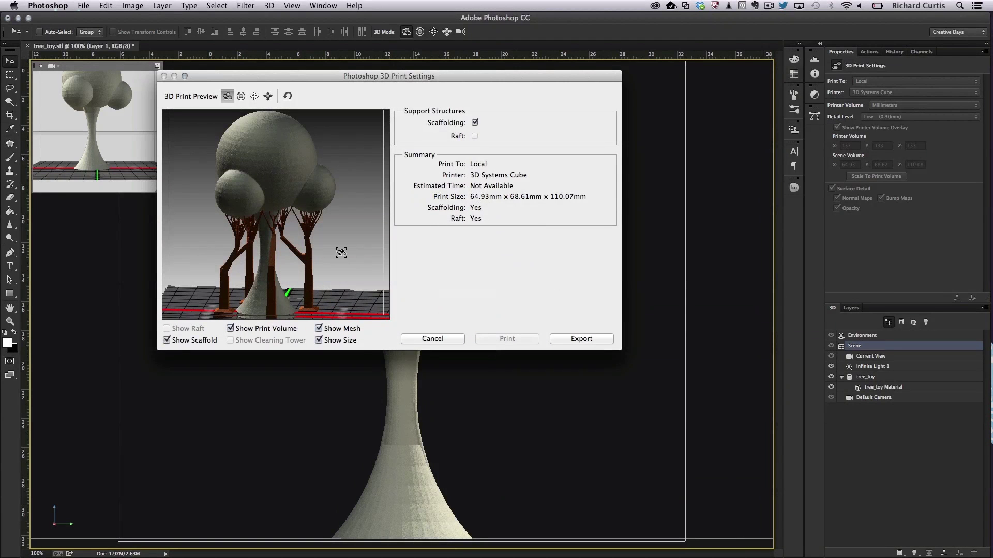
left_click_drag(258, 251, 309, 243)
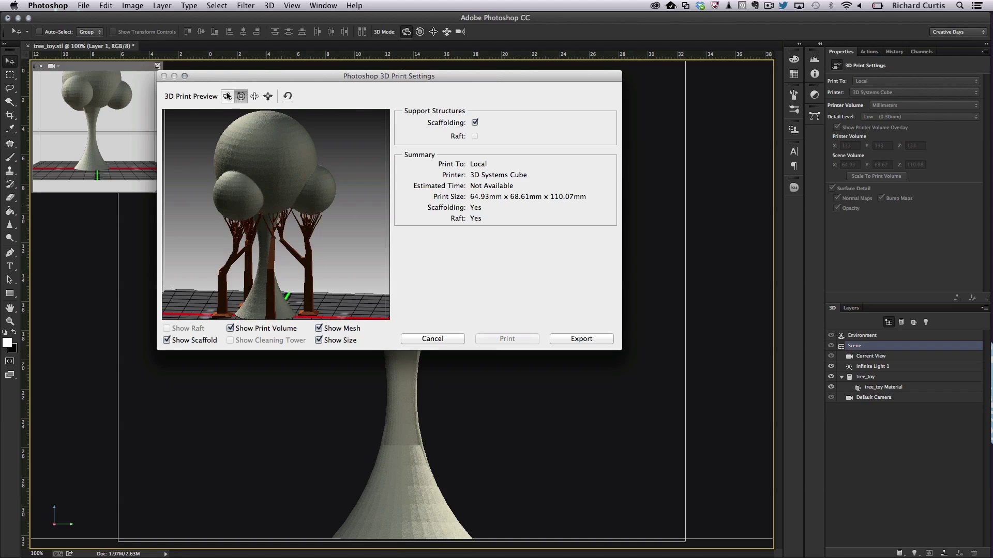
left_click_drag(242, 197, 292, 189)
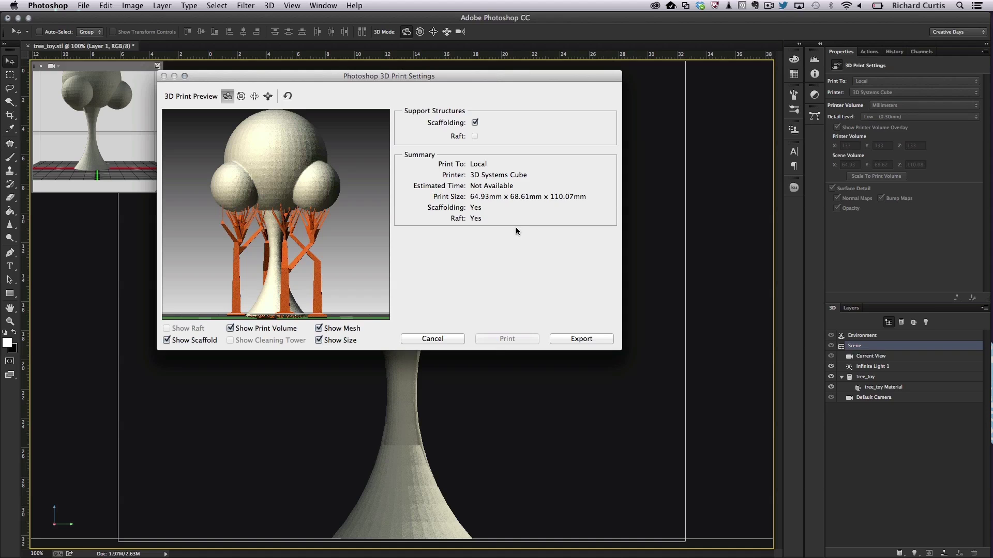
left_click_drag(297, 126, 291, 113)
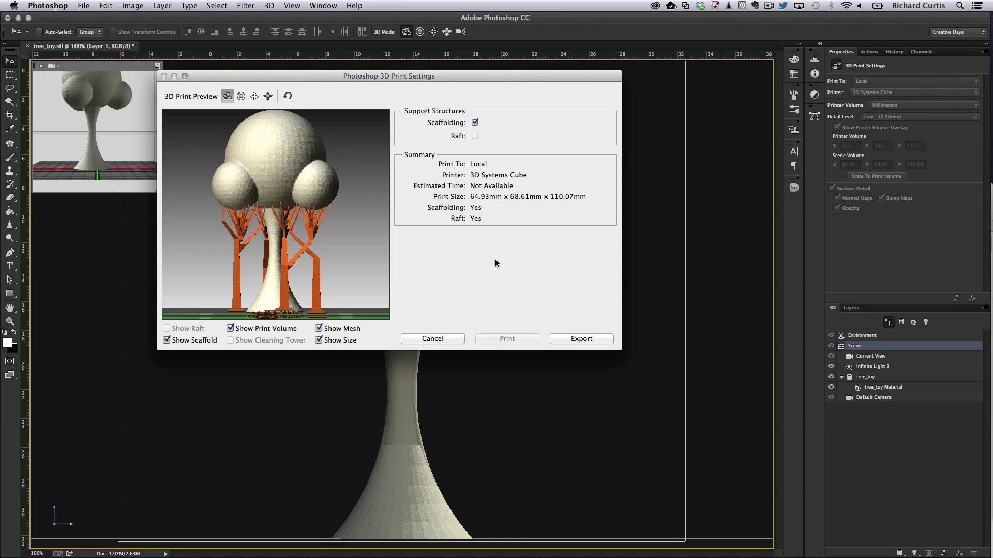
left_click(572, 339)
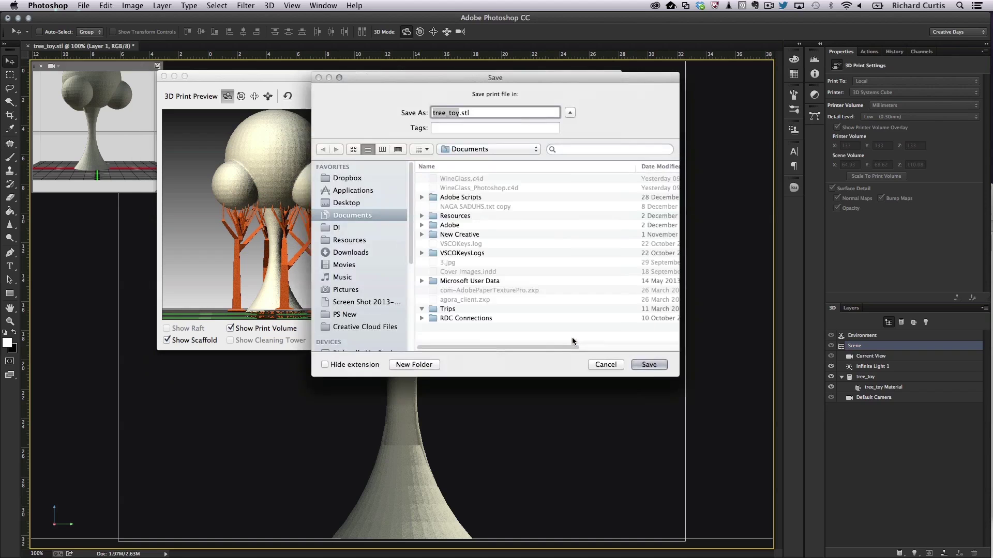
Save the print file as tree_toy_jigsaw.stl on the CUBE drive.
scroll(398, 275, "down", 3)
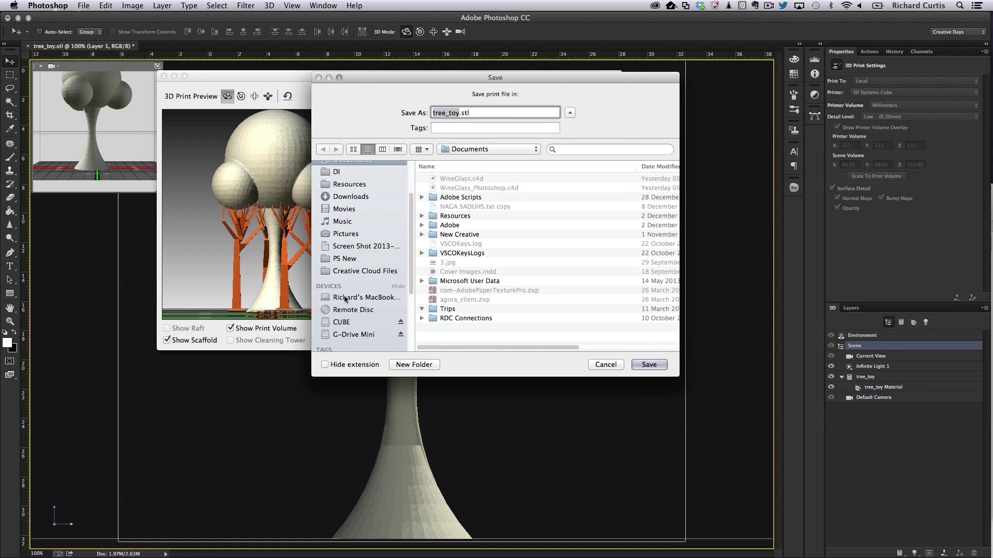
left_click(339, 321)
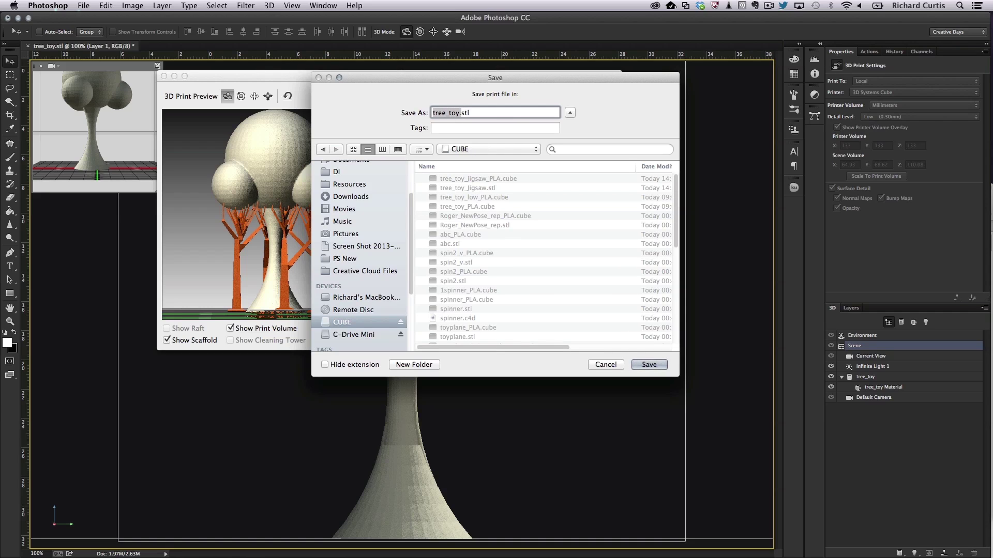
left_click(460, 113)
type("_jigsaw")
key("Return")
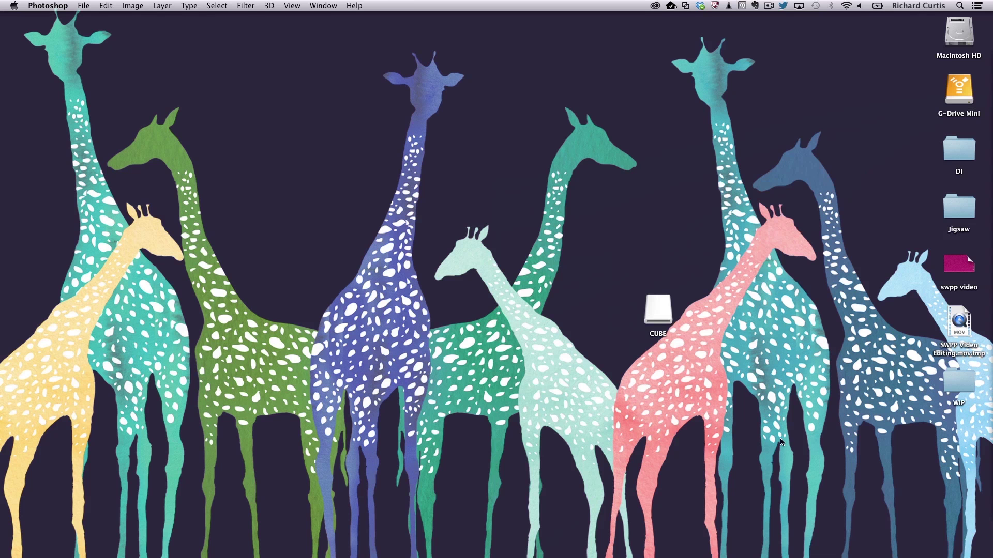
key("super+space")
Launch Cube and check its settings (PLA, Hollow, Inch, Raft On, Supports Off) without changes.
type("cube")
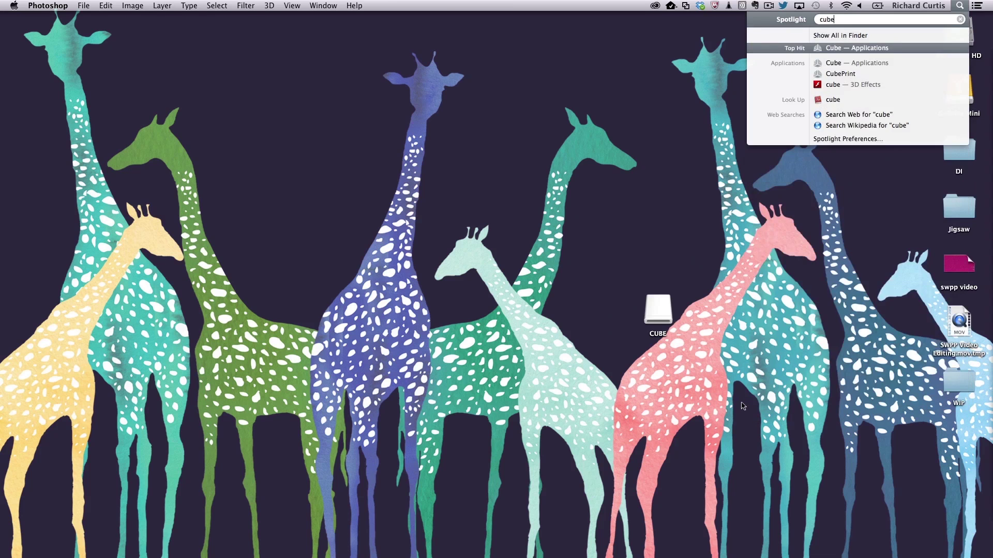
key("Return")
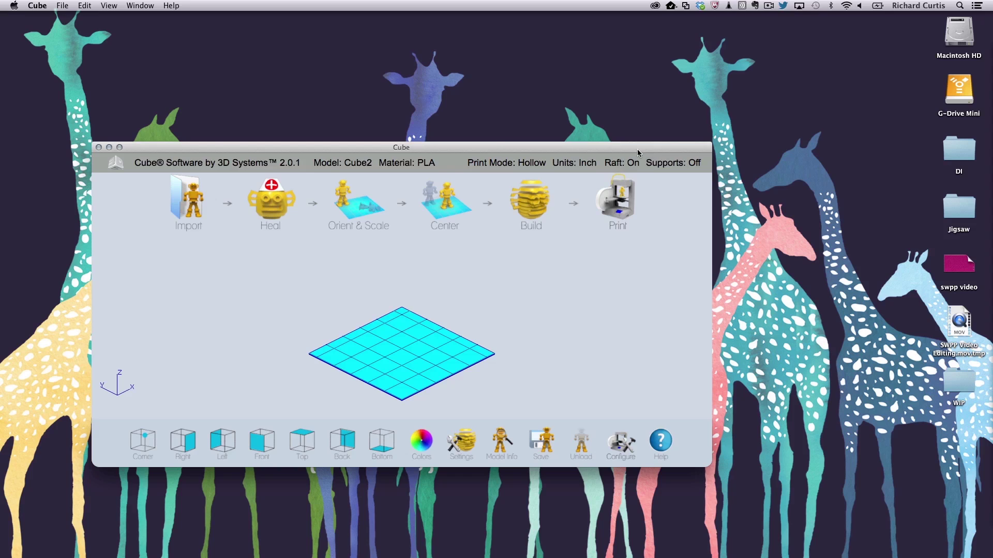
left_click(467, 438)
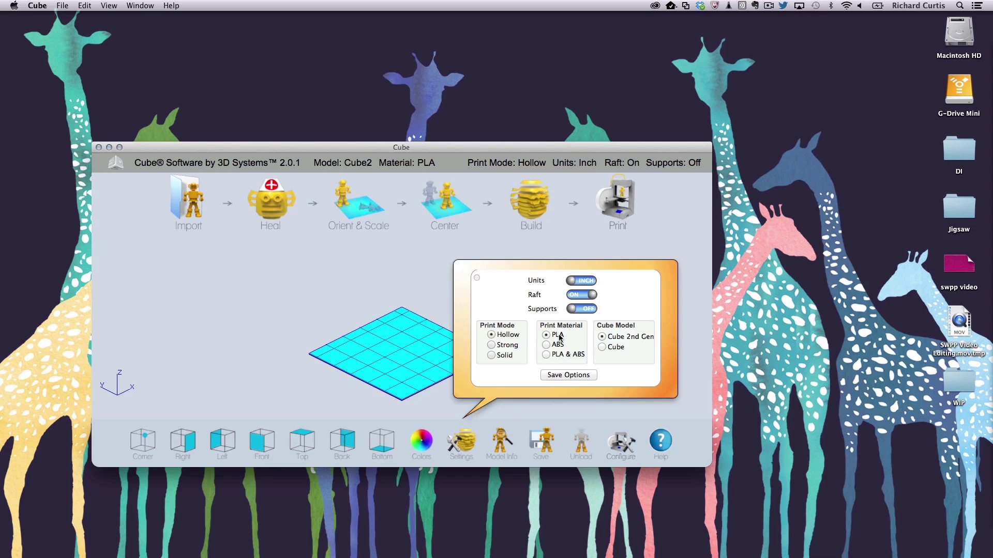
left_click(477, 279)
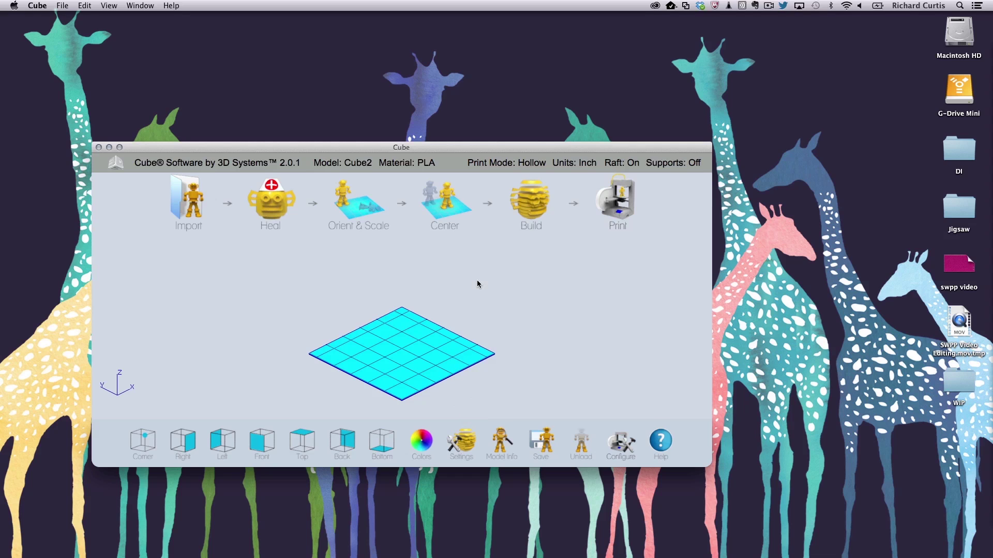
Import tree_toy_jigsaw2.stl from the CUBE folder, answering No to the inches question.
left_click(189, 204)
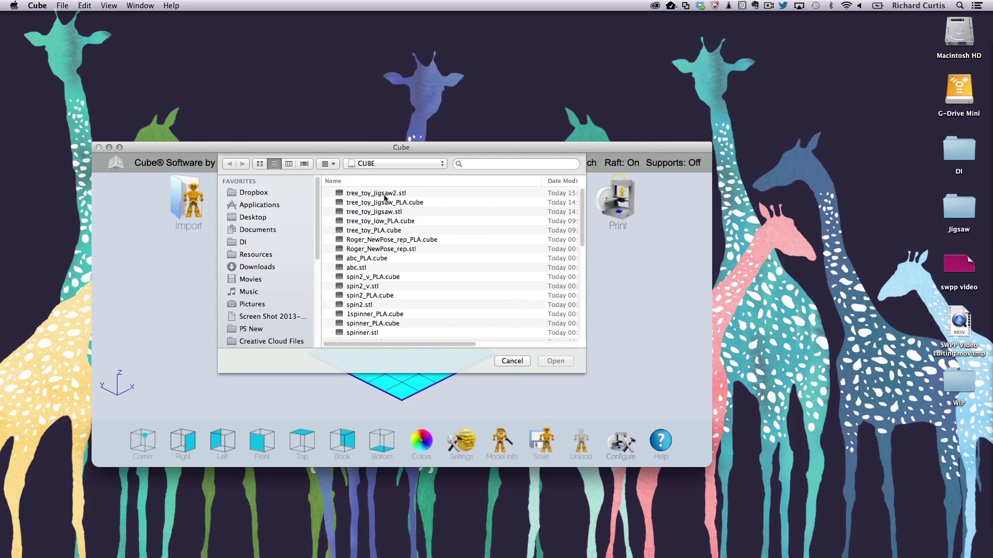
left_click(385, 196)
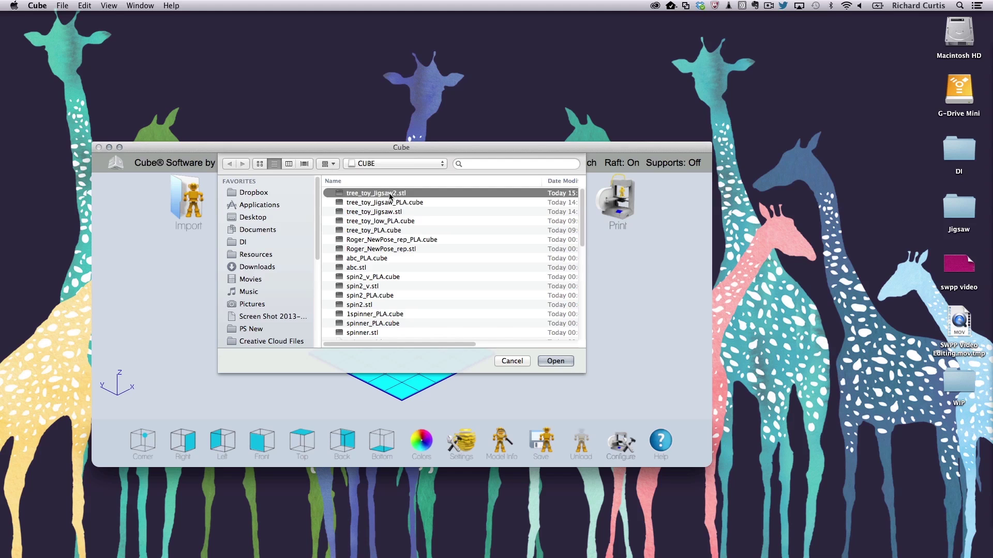
double_click(390, 196)
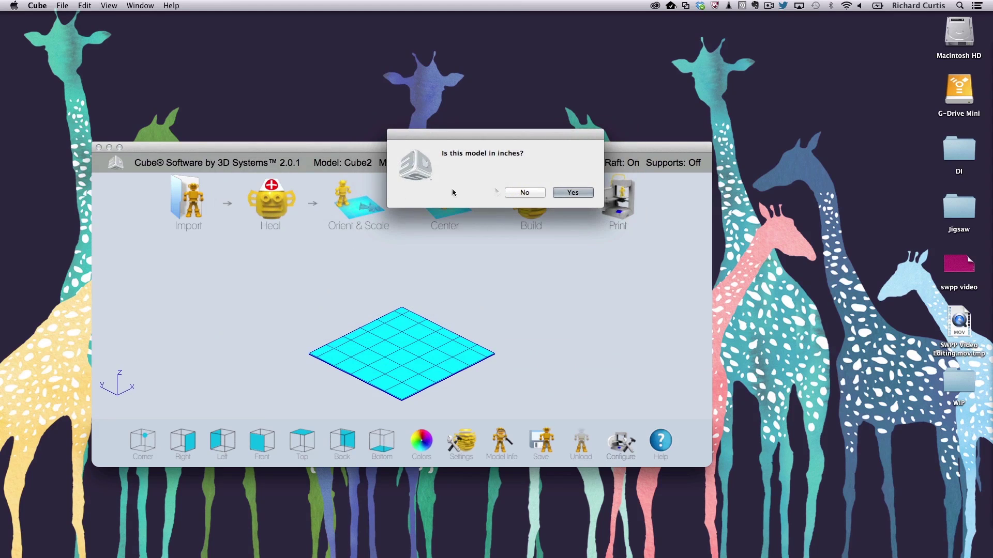
left_click(524, 192)
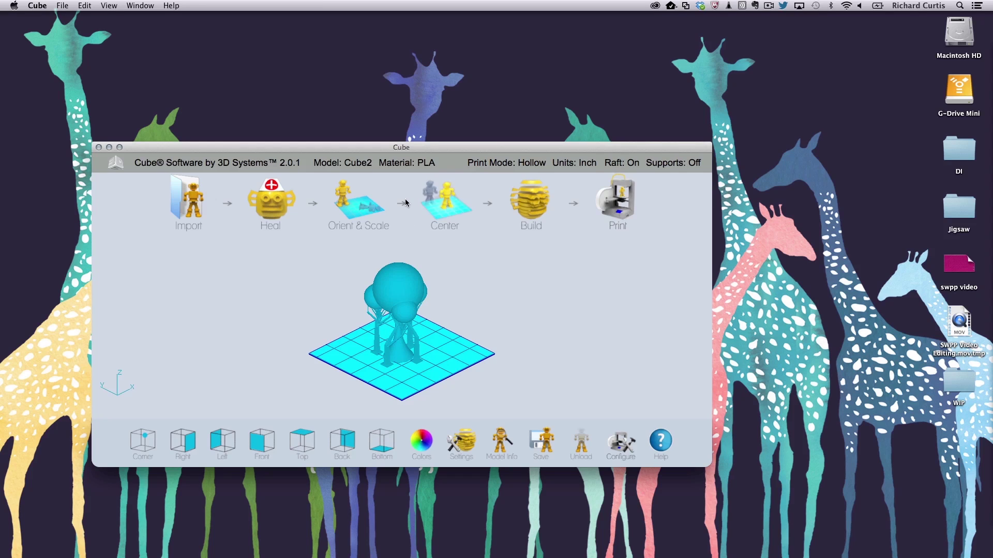
Build the job as tree_toy_Jigsaw2_PLA and dismiss the 3 h 38 min completion alert.
left_click(542, 203)
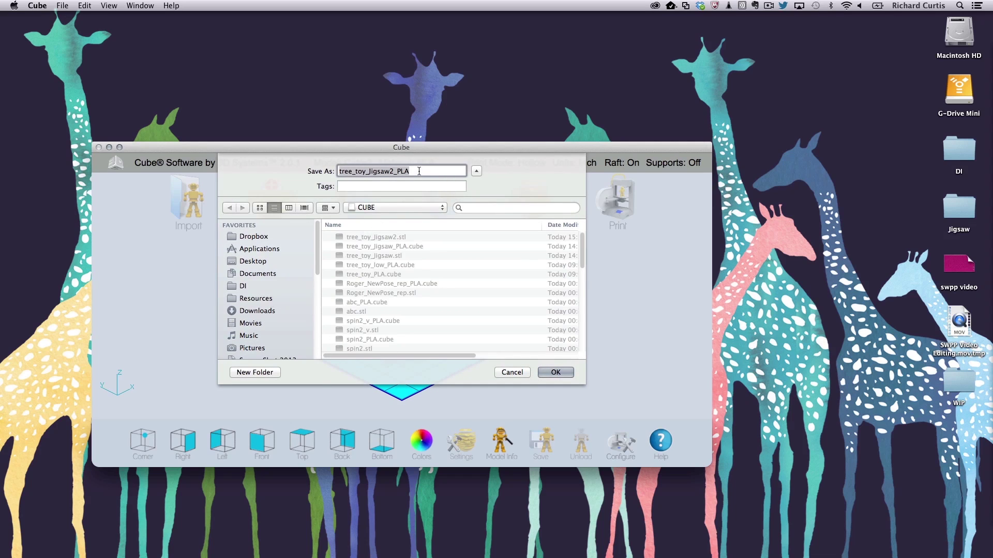
left_click(348, 171)
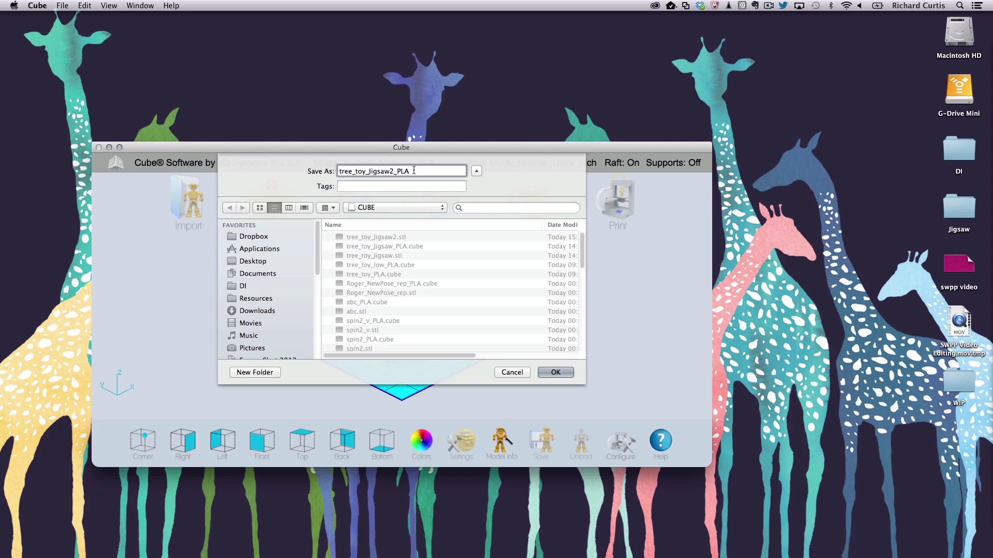
left_click(556, 372)
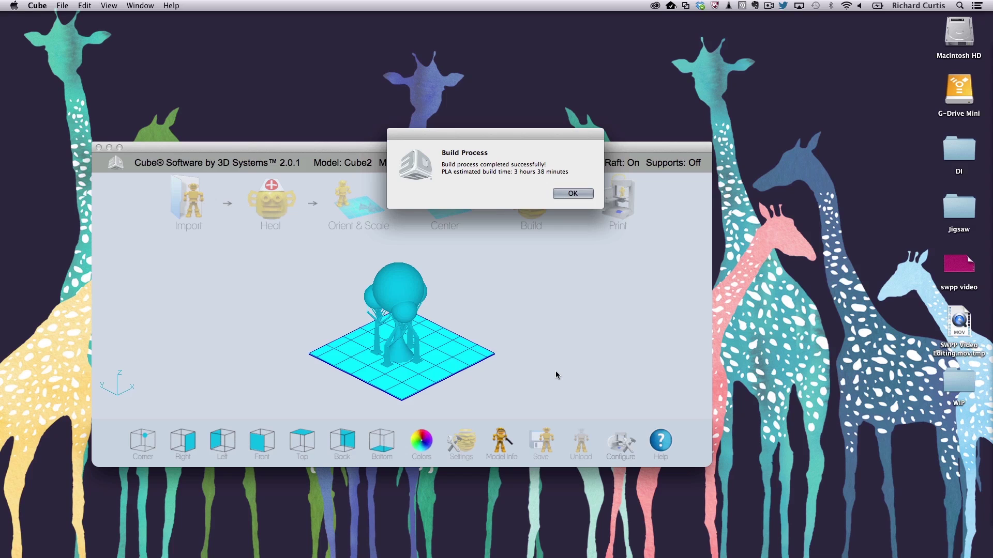
key("Return")
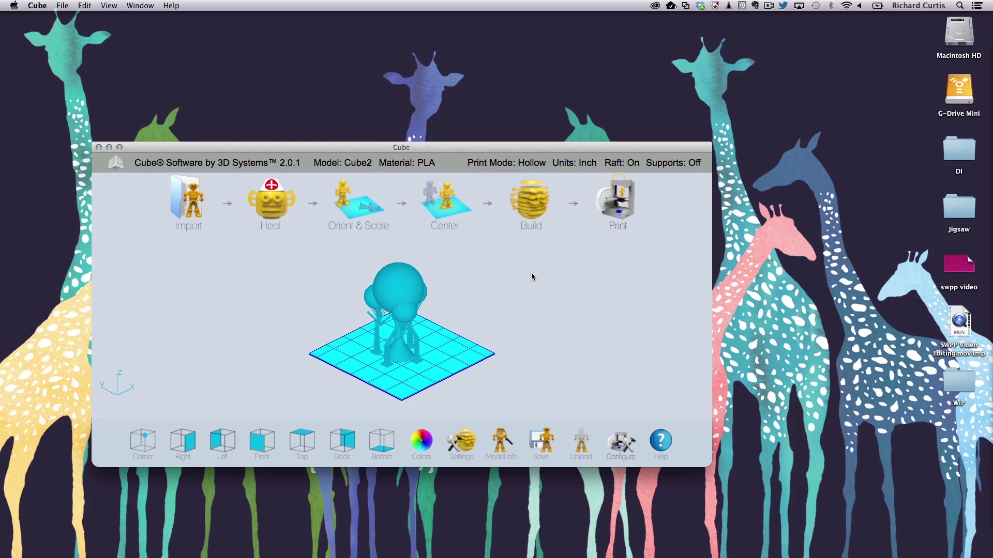